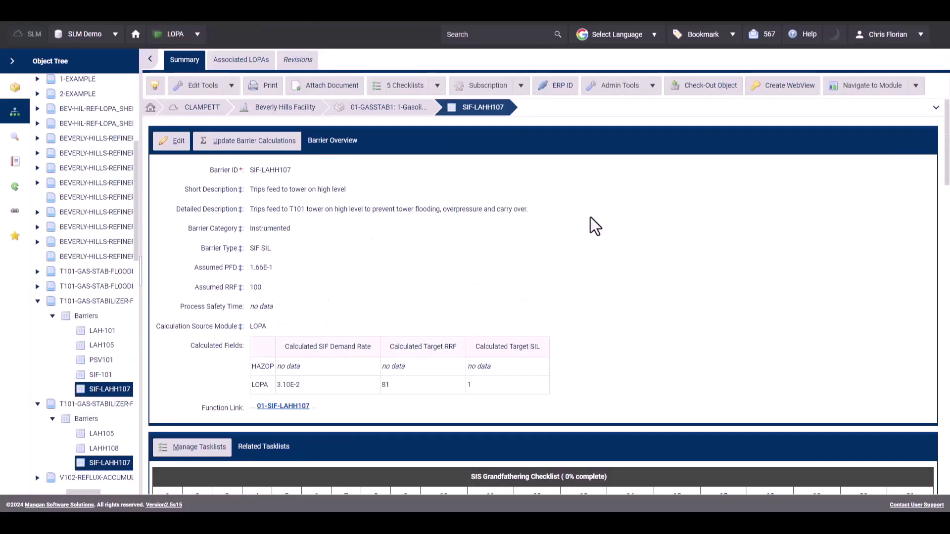
Step: Scroll down through the SIF-LAHH107 barrier summary
scroll(678, 230, "down", 5)
scroll(678, 229, "down", 7)
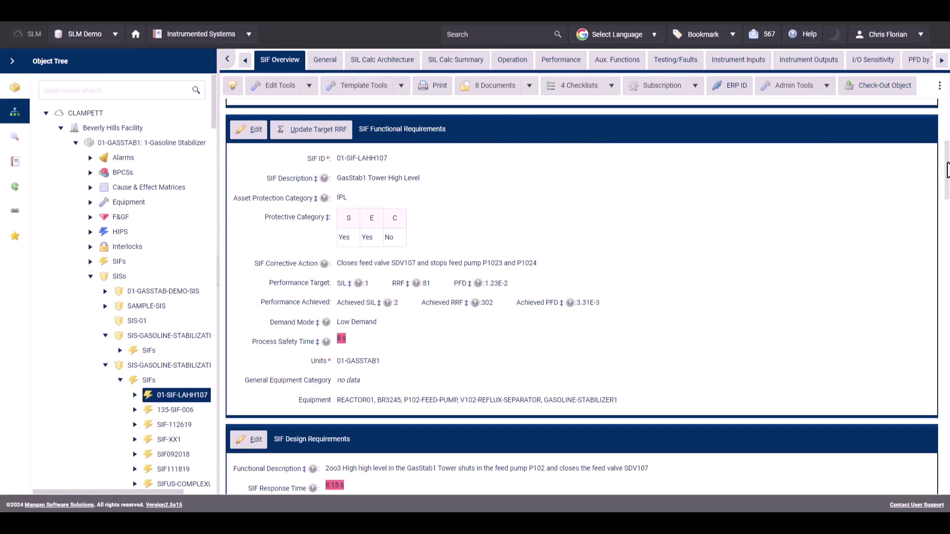
Step: Scroll to the four LOPA references of SIF-LAHH107, then return to the Overview page
scroll(947, 170, "down", 10)
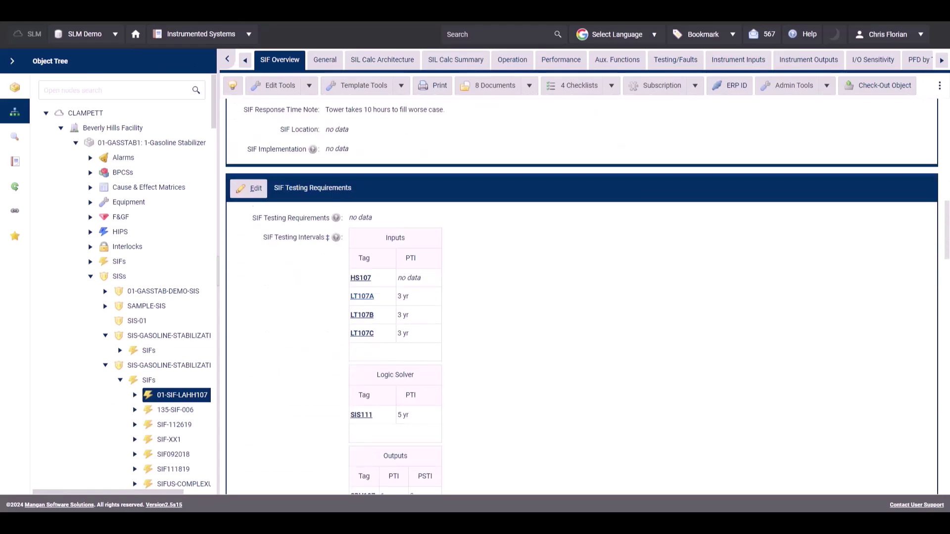
scroll(582, 297, "down", 6)
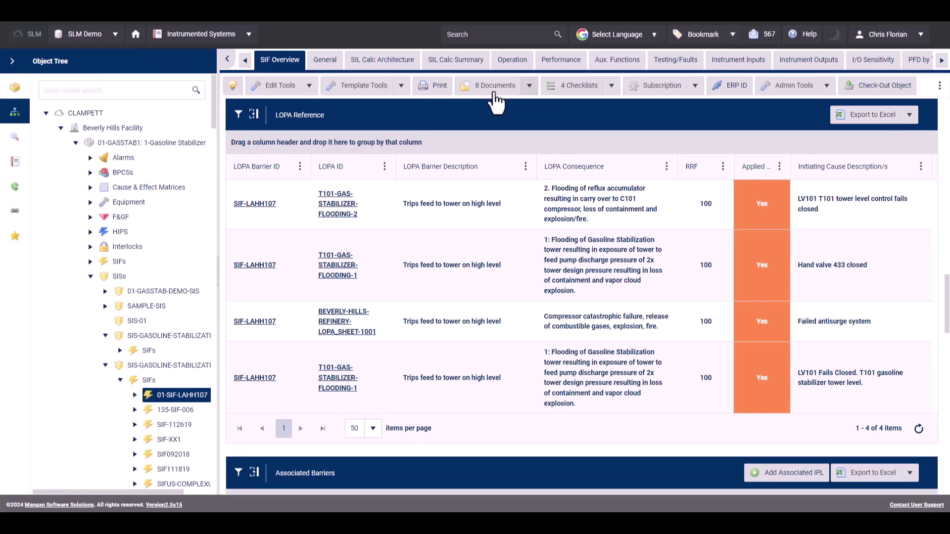
left_click(326, 60)
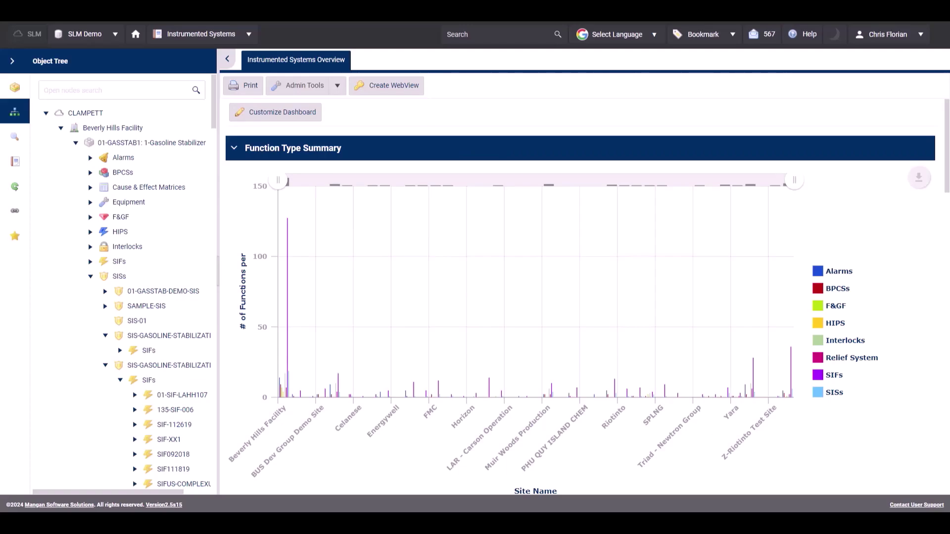
Step: On LOPA Function Sync, select site Beverly Hills Facility, unit 01-GASSTAB1 and study GASSTAB1-OCT-2017
left_click(19, 93)
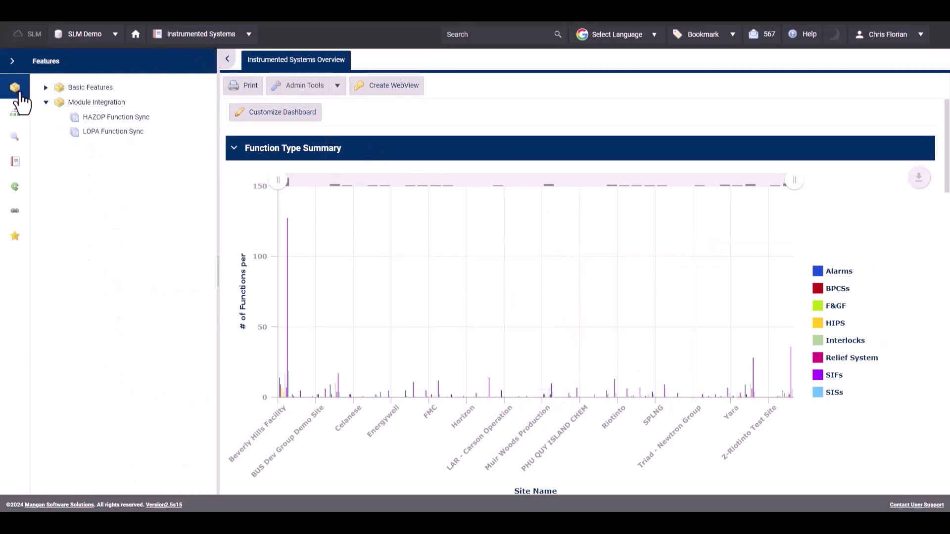
left_click(105, 134)
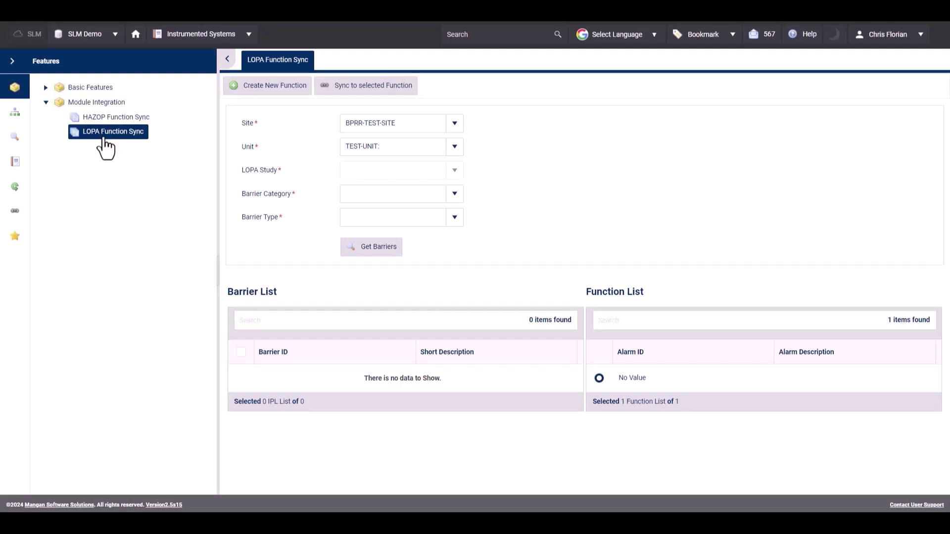
left_click(455, 126)
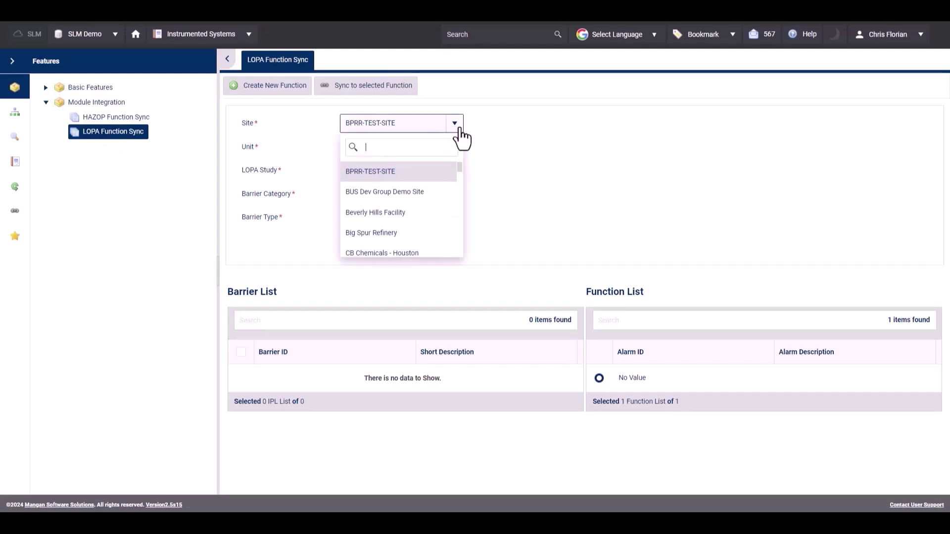
left_click(423, 218)
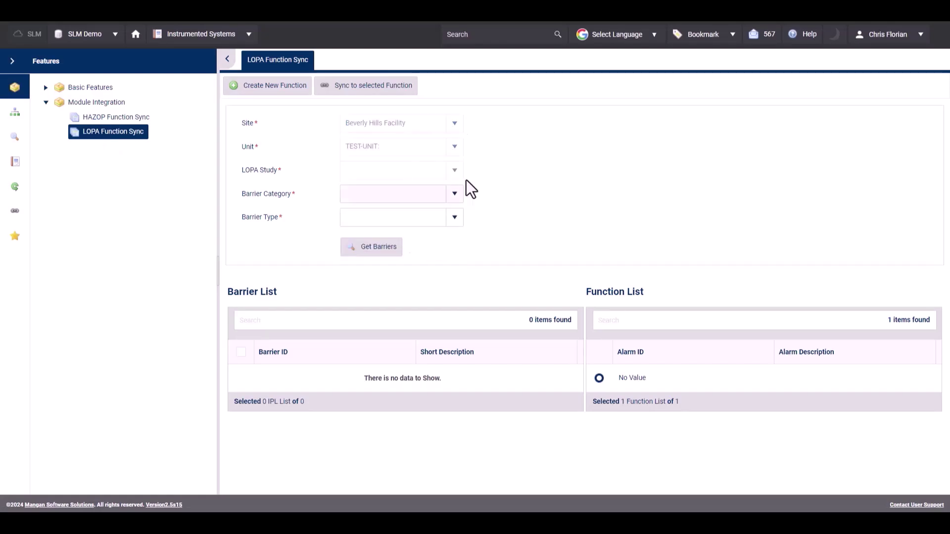
left_click(455, 148)
left_click(455, 148)
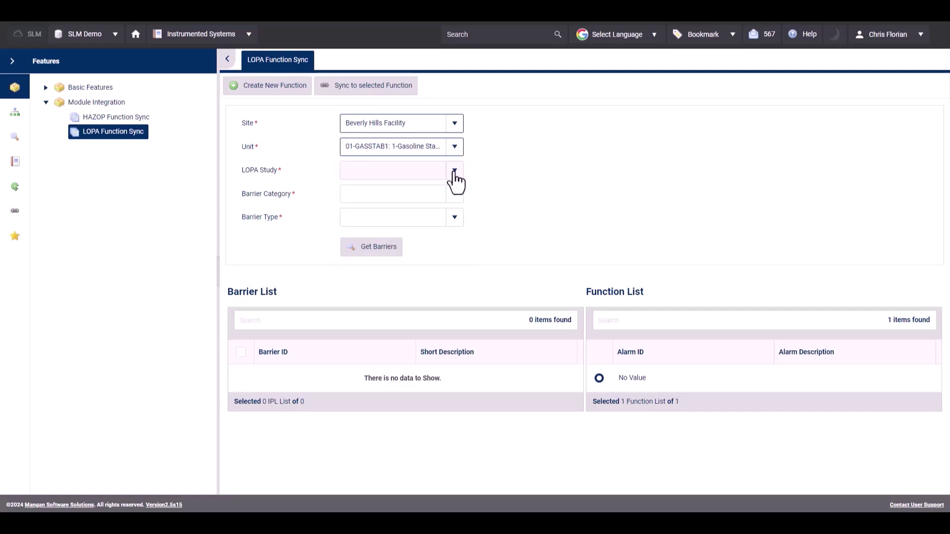
left_click(456, 171)
left_click(441, 251)
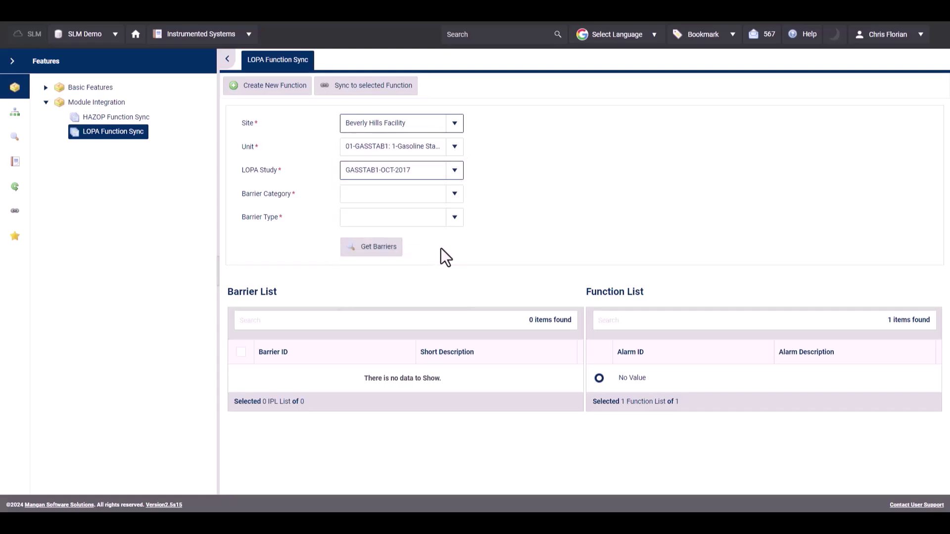
Step: Filter on barrier category Instrumented and type SIF SIL, and load the barriers
left_click(456, 194)
left_click(437, 213)
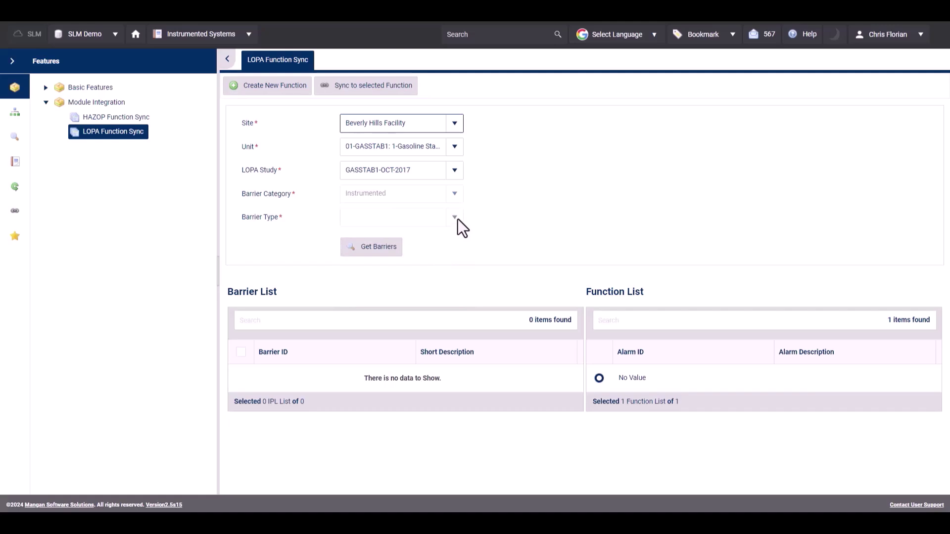
left_click(455, 218)
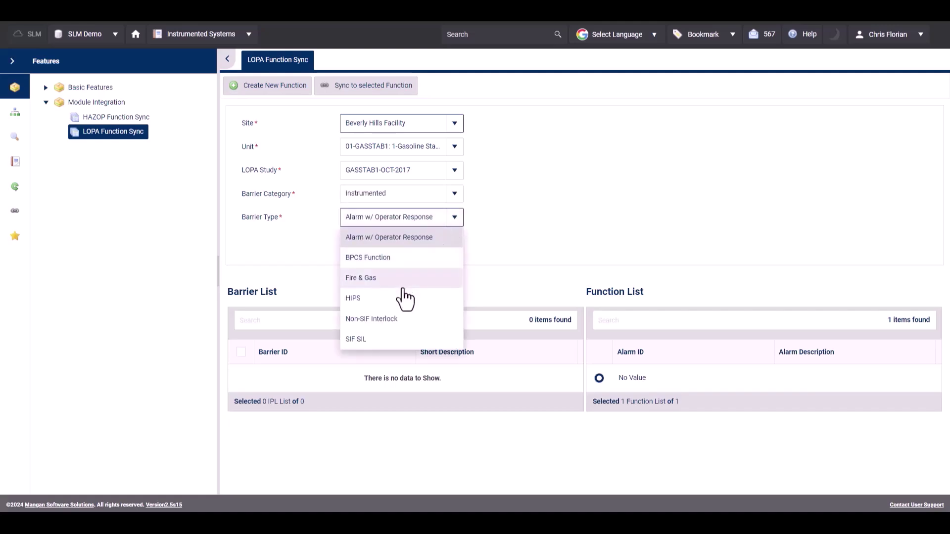
left_click(415, 341)
left_click(375, 250)
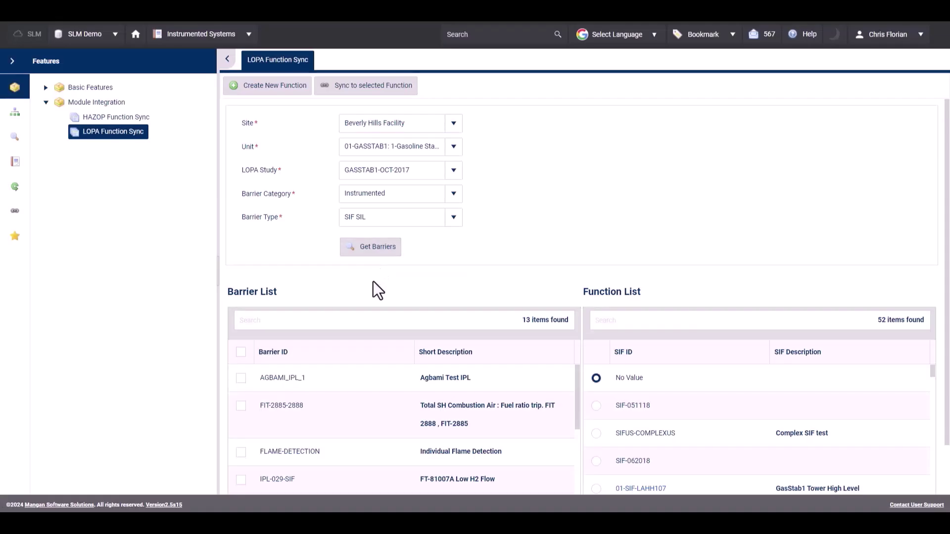
Step: Search barriers for 'lahh' and sync SIF-LAHH107 to function 01-SIF-LAHH107
scroll(373, 281, "down", 1)
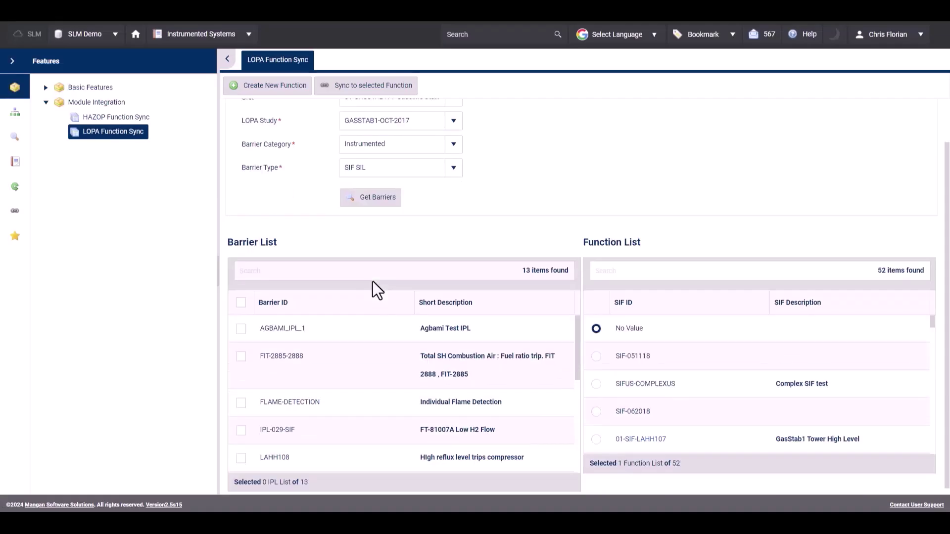
left_click(321, 270)
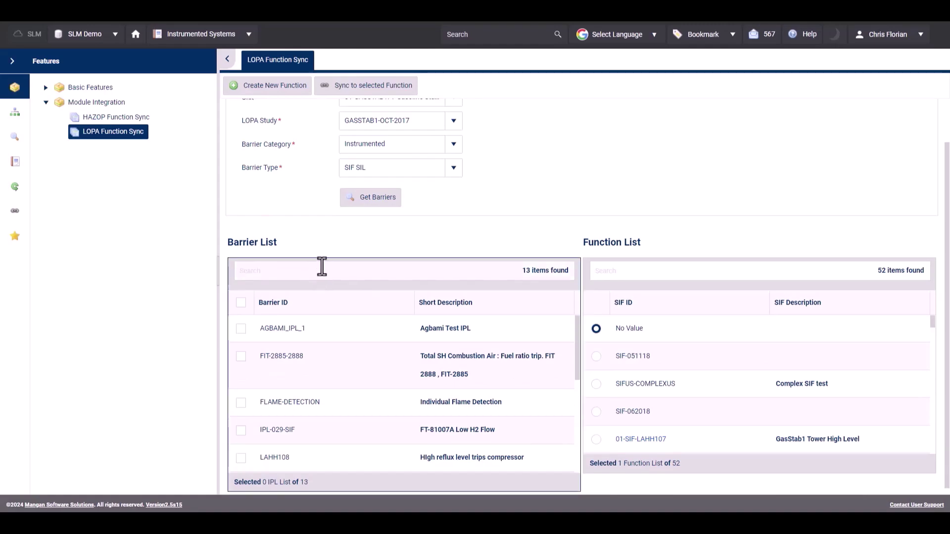
type("lahh")
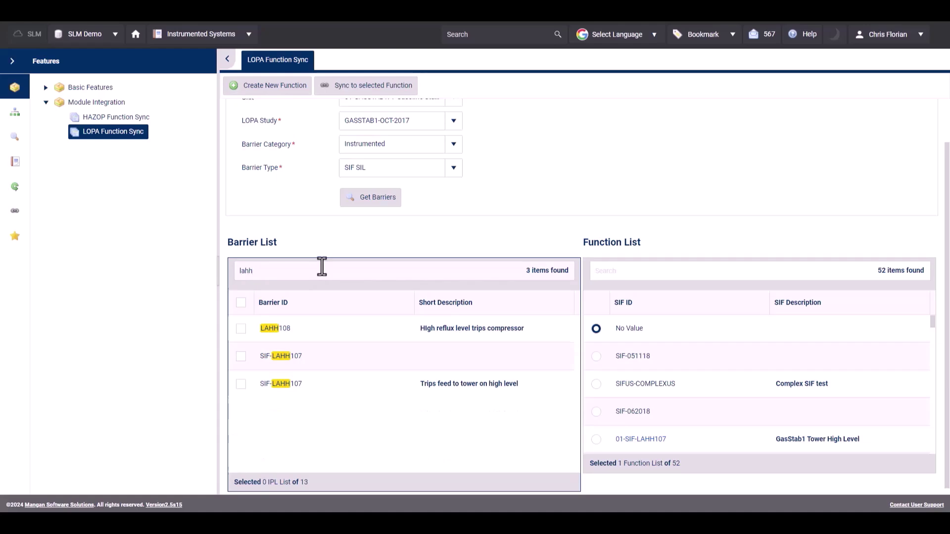
left_click(242, 385)
left_click(596, 440)
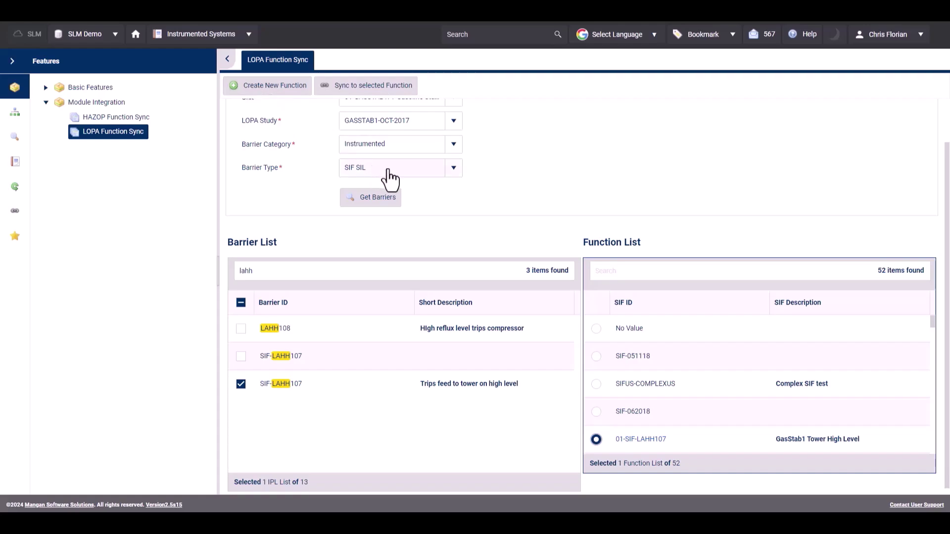
left_click(402, 91)
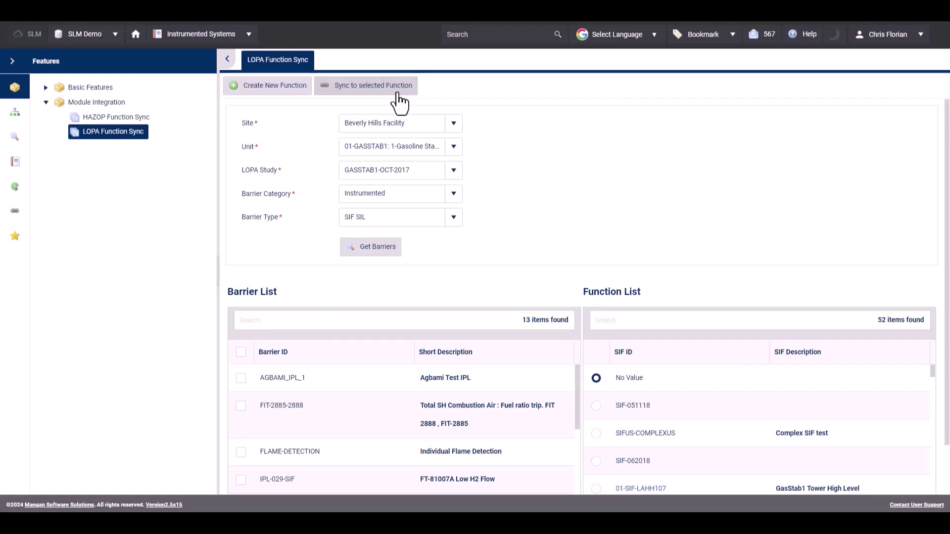
Step: Open 01-SIF-LAHH107 from the Object Tree and follow its SIF-LAHH107 LOPA barrier reference
left_click(17, 119)
left_click(183, 395)
scroll(518, 361, "down", 15)
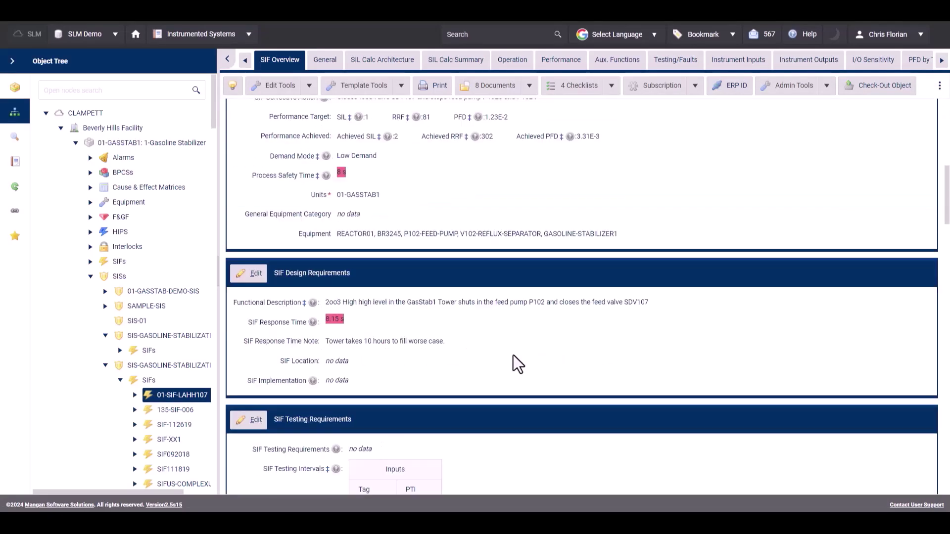
scroll(512, 351, "down", 3)
scroll(511, 351, "up", 2)
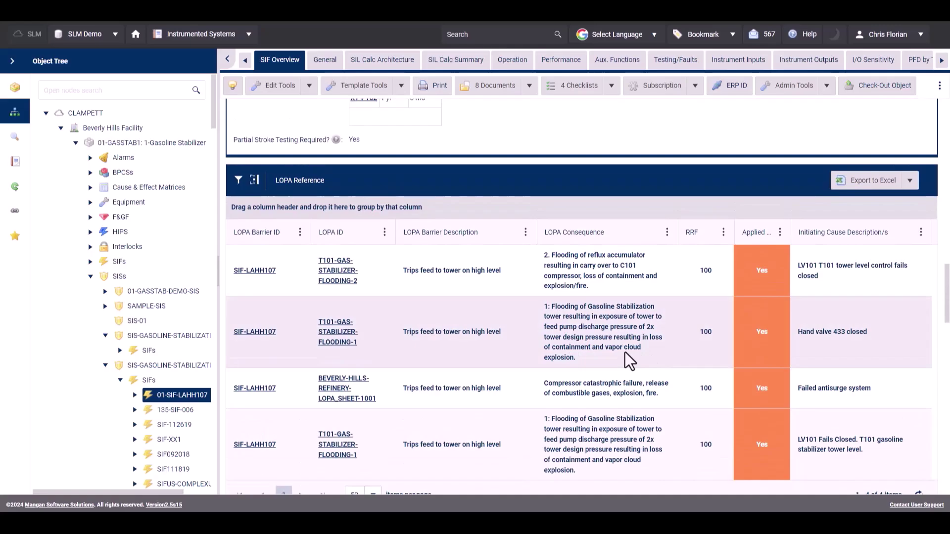
left_click(591, 271)
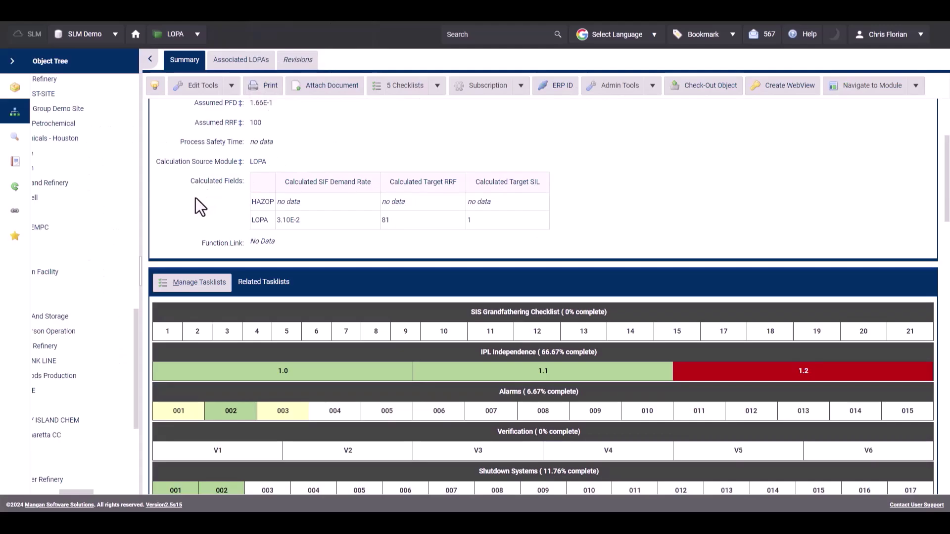
Step: Set Function Link to 01-SIF-LAHH107 via a 'lahh' search, save, and verify without changes
scroll(168, 233, "up", 1)
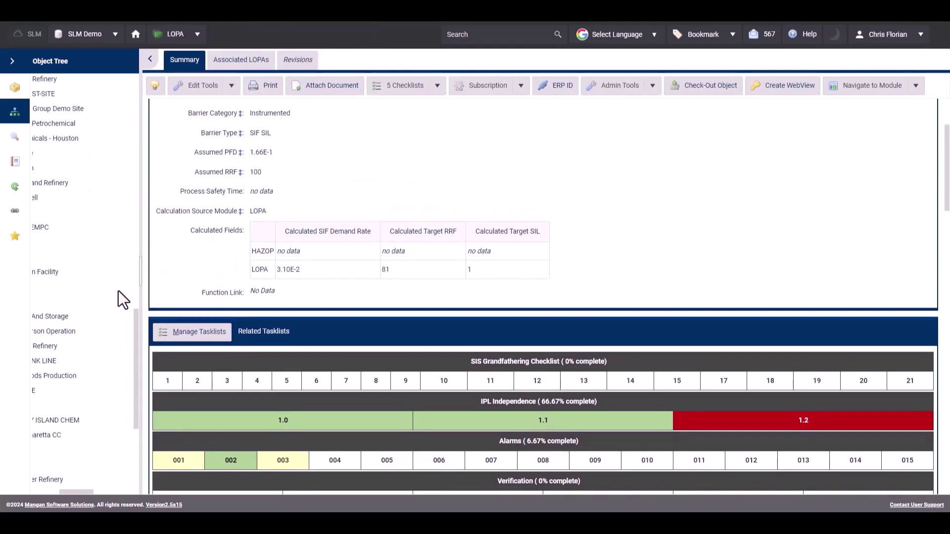
scroll(117, 290, "up", 3)
scroll(229, 251, "up", 1)
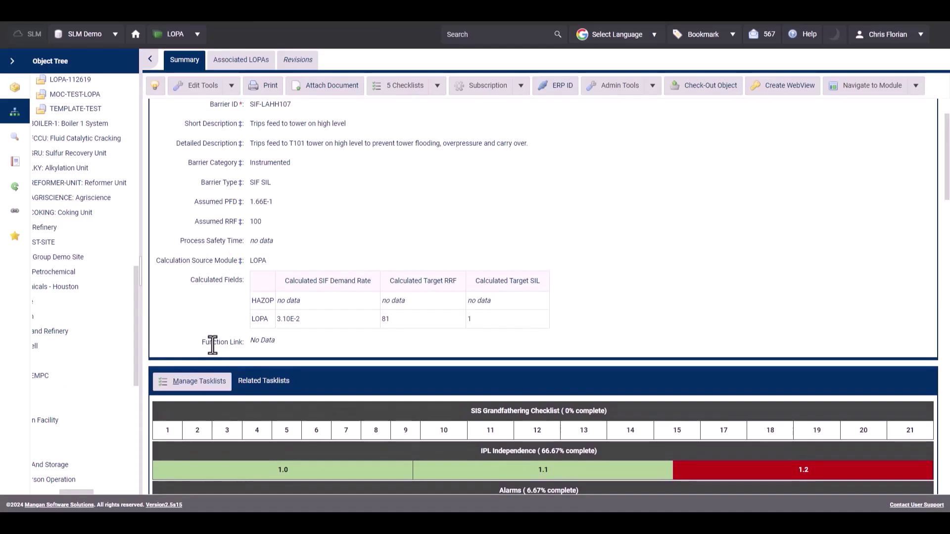
left_click(262, 341)
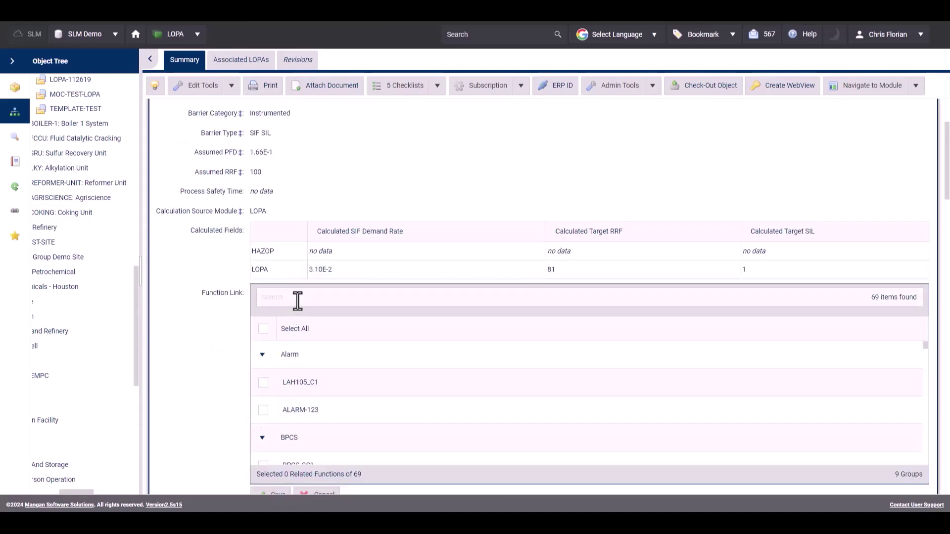
type("lahh")
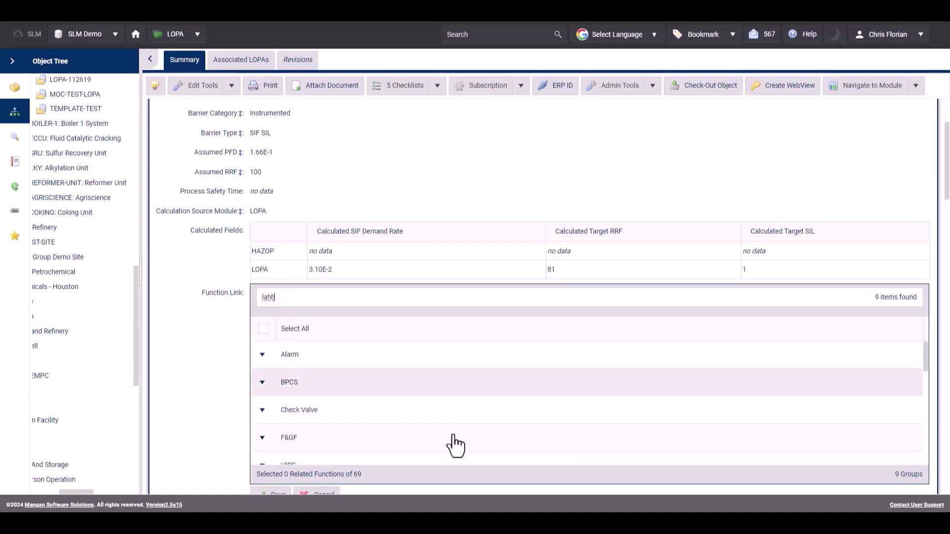
scroll(460, 421, "down", 5)
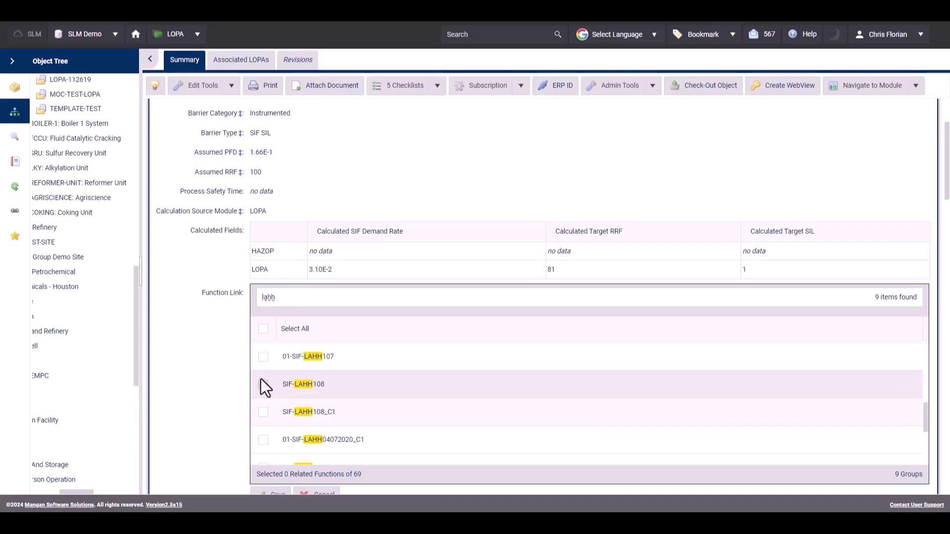
left_click(263, 357)
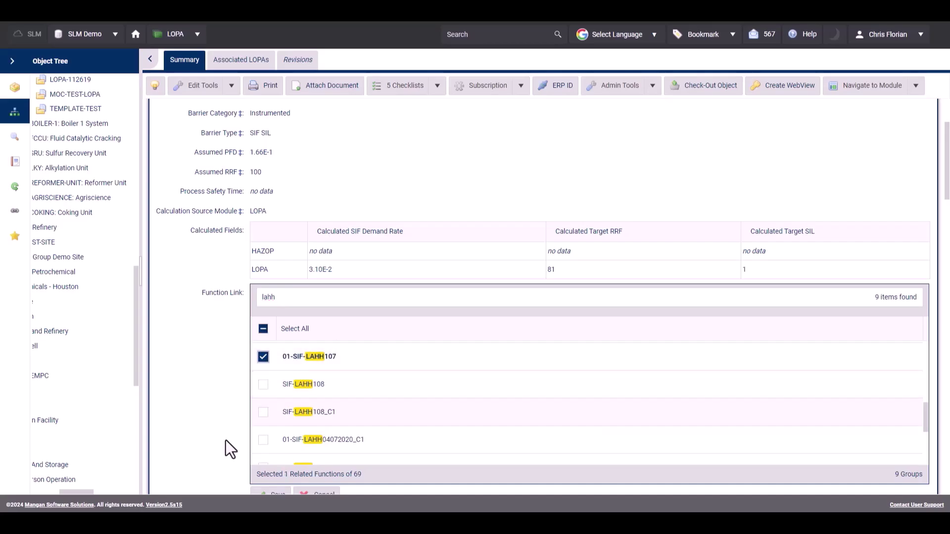
scroll(228, 443, "down", 2)
left_click(278, 396)
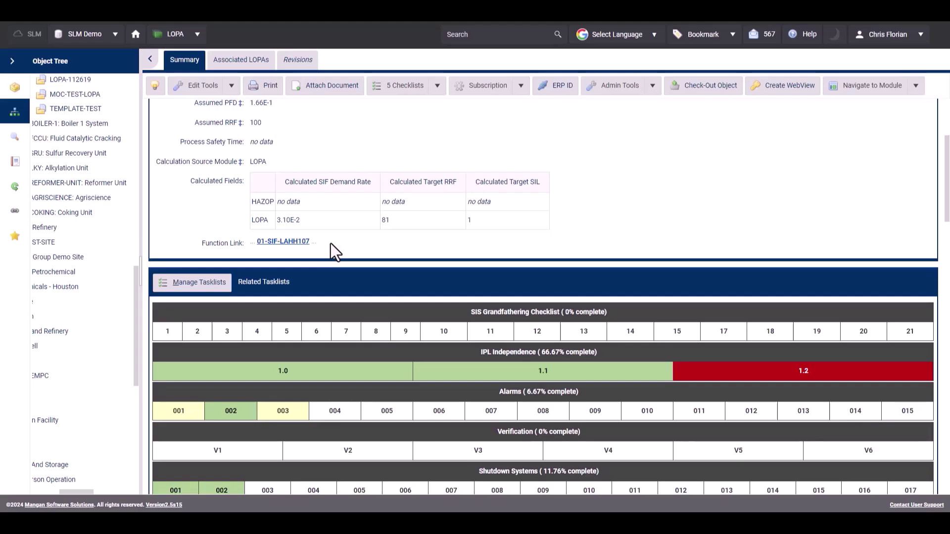
left_click(315, 248)
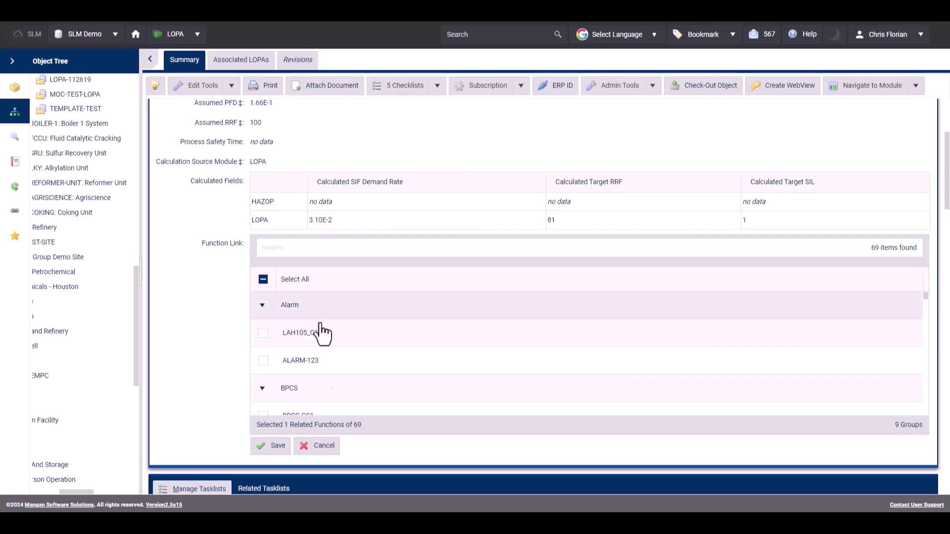
left_click(327, 447)
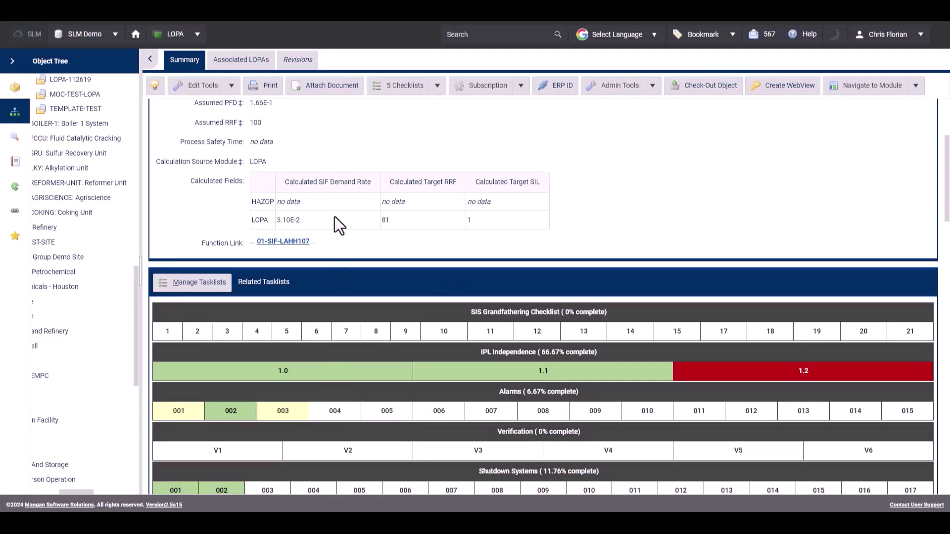